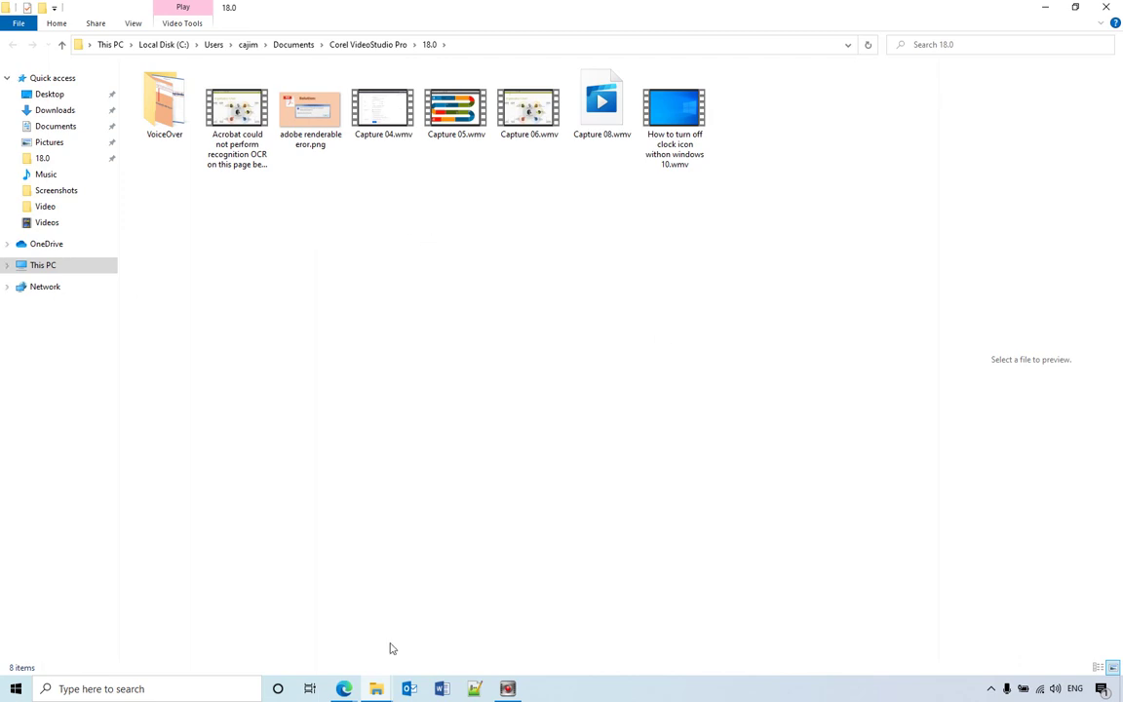
Step: Bring the Microsoft Edge New tab window to the front from the taskbar
{"action": "mouse_move", "coordinate": [343, 690]}
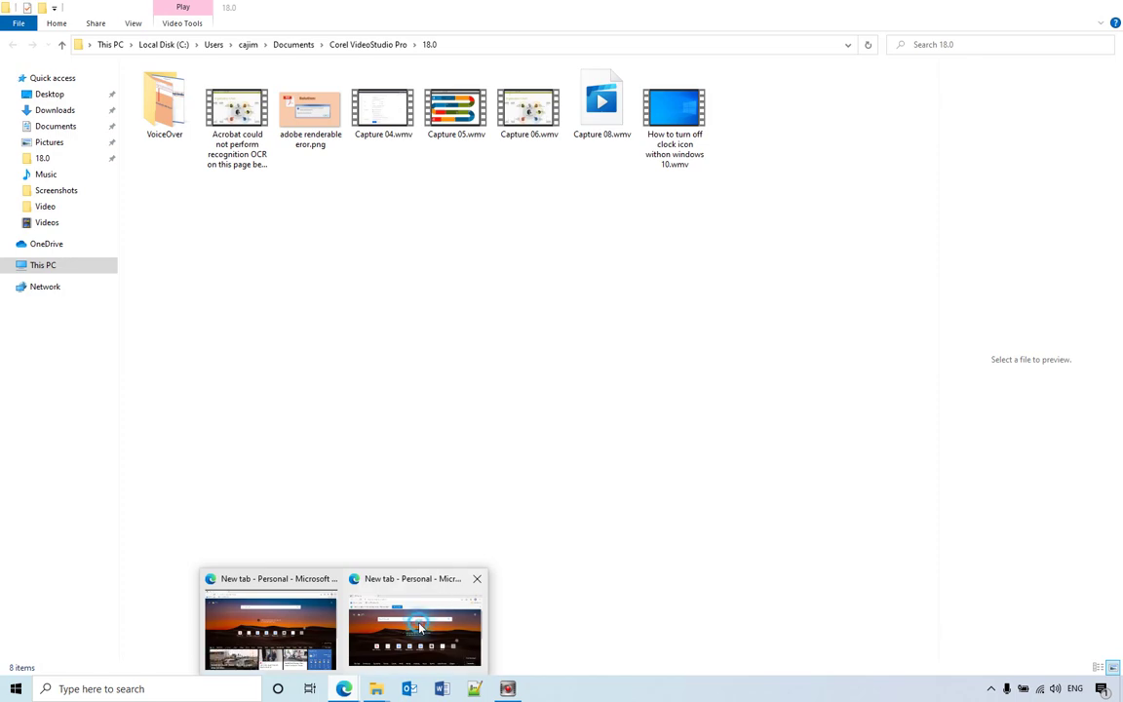
{"action": "left_click", "coordinate": [370, 564]}
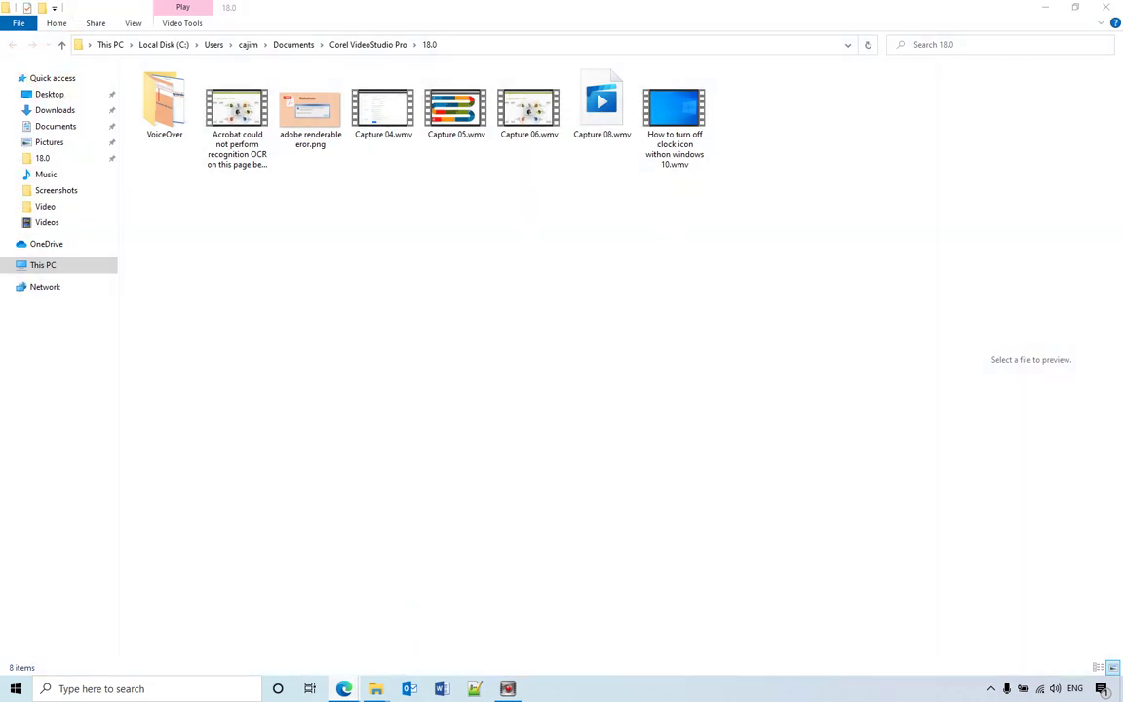
Step: Maximize Edge, web-search '7-zip' and open the 7-Zip 19.00 64-bit download on 7-zip.org
{"action": "left_click_drag", "start_coordinate": [631, 199], "coordinate": [576, 207]}
{"action": "double_click", "coordinate": [576, 208]}
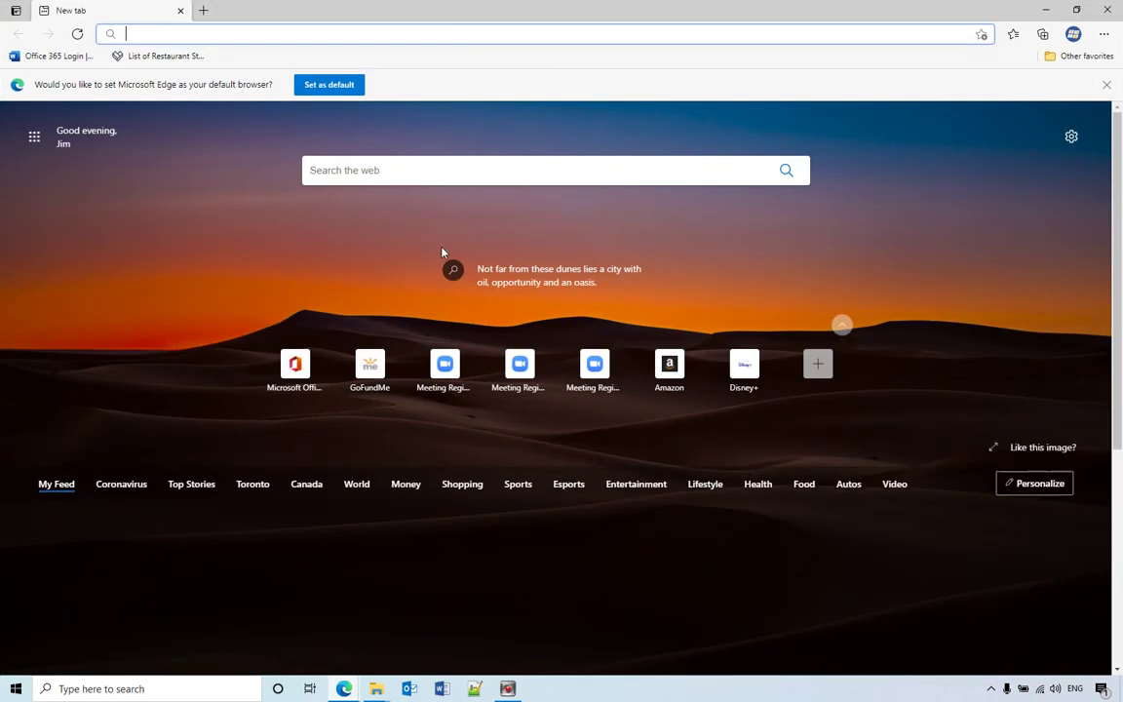
{"action": "left_click", "coordinate": [382, 173]}
{"action": "type", "text": "7"}
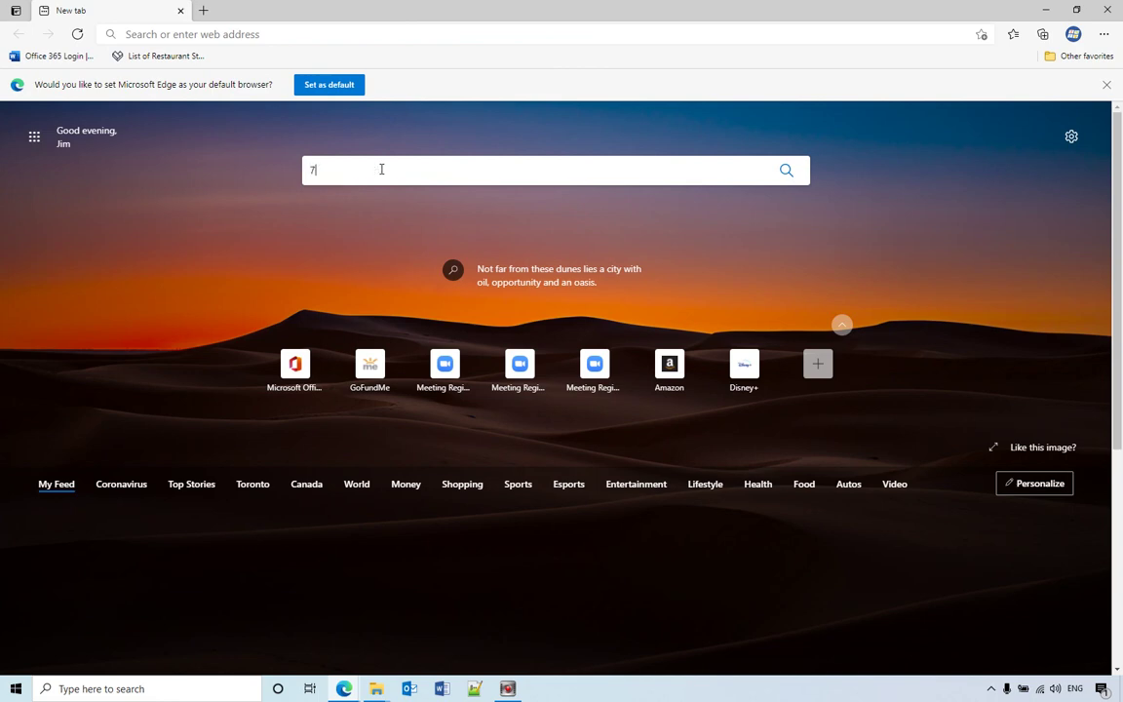
{"action": "type", "text": "-zip"}
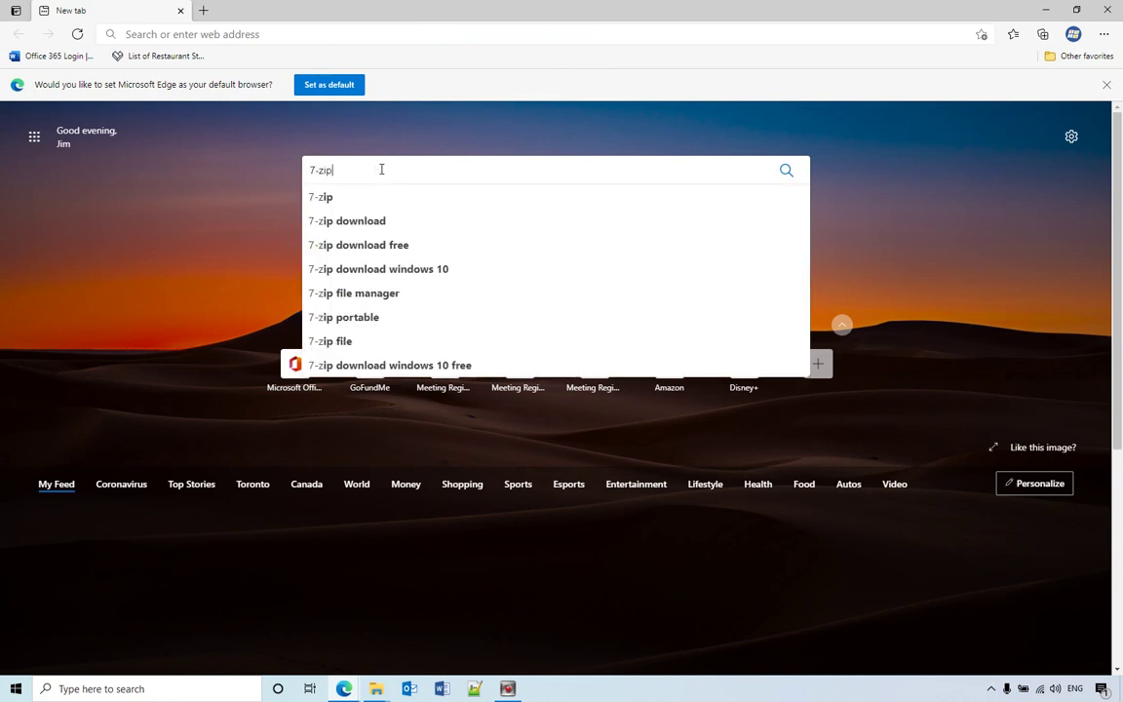
{"action": "key", "text": "Return"}
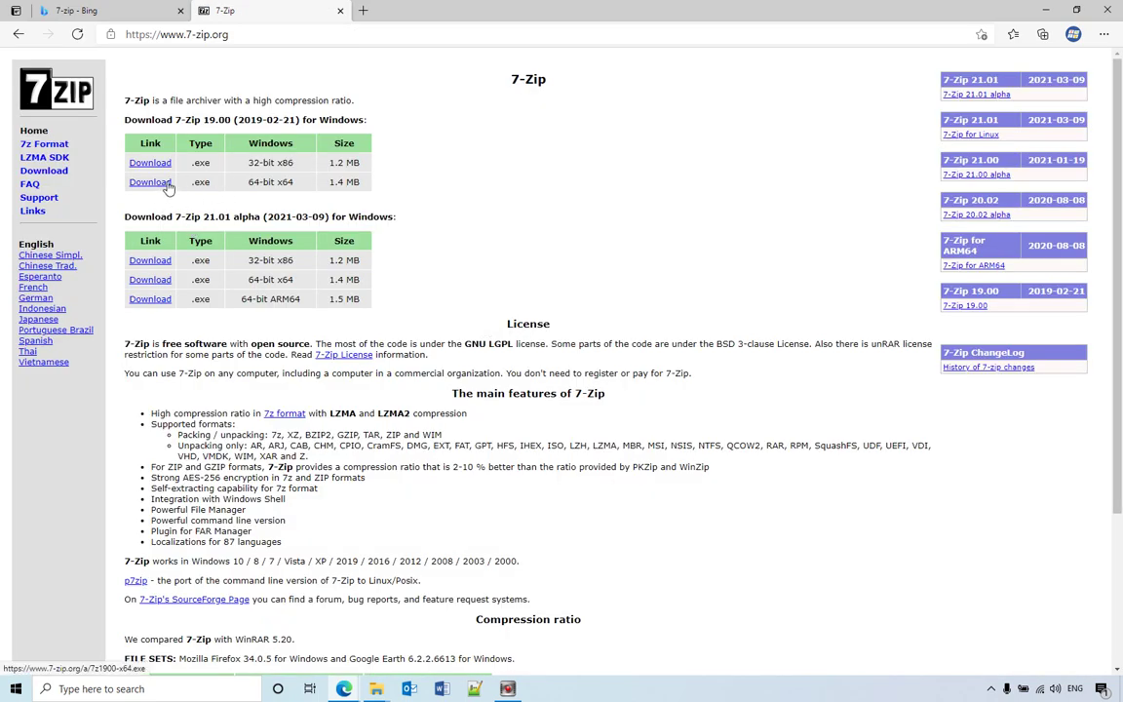
{"action": "left_click", "coordinate": [156, 182]}
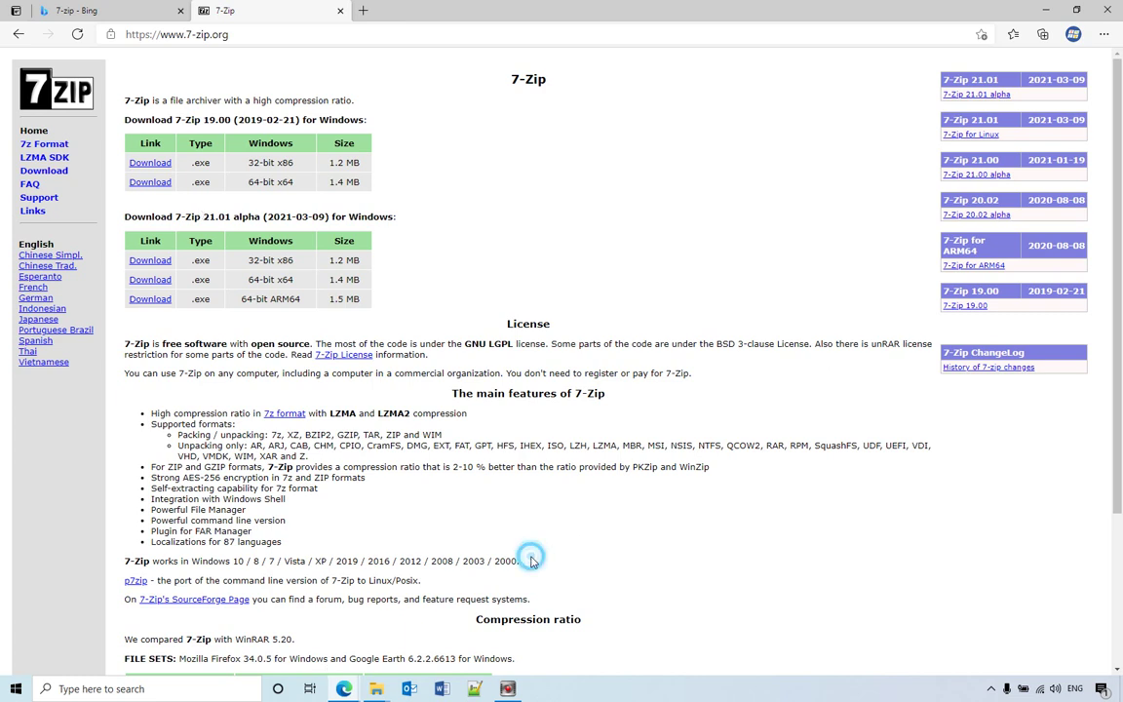
{"action": "left_click_drag", "start_coordinate": [531, 561], "coordinate": [119, 562]}
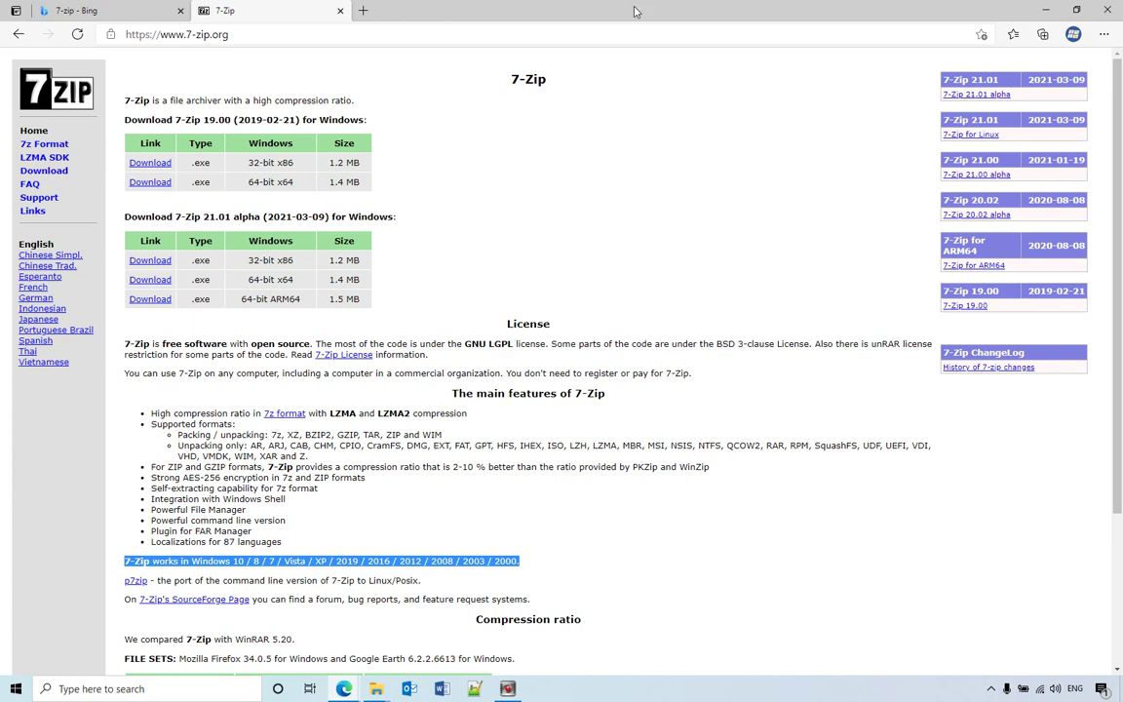
Step: In the Pictures folder, add Picture1.png and the clock-icon PNG to Pictures.zip via 7-Zip
{"action": "left_click", "coordinate": [1044, 12]}
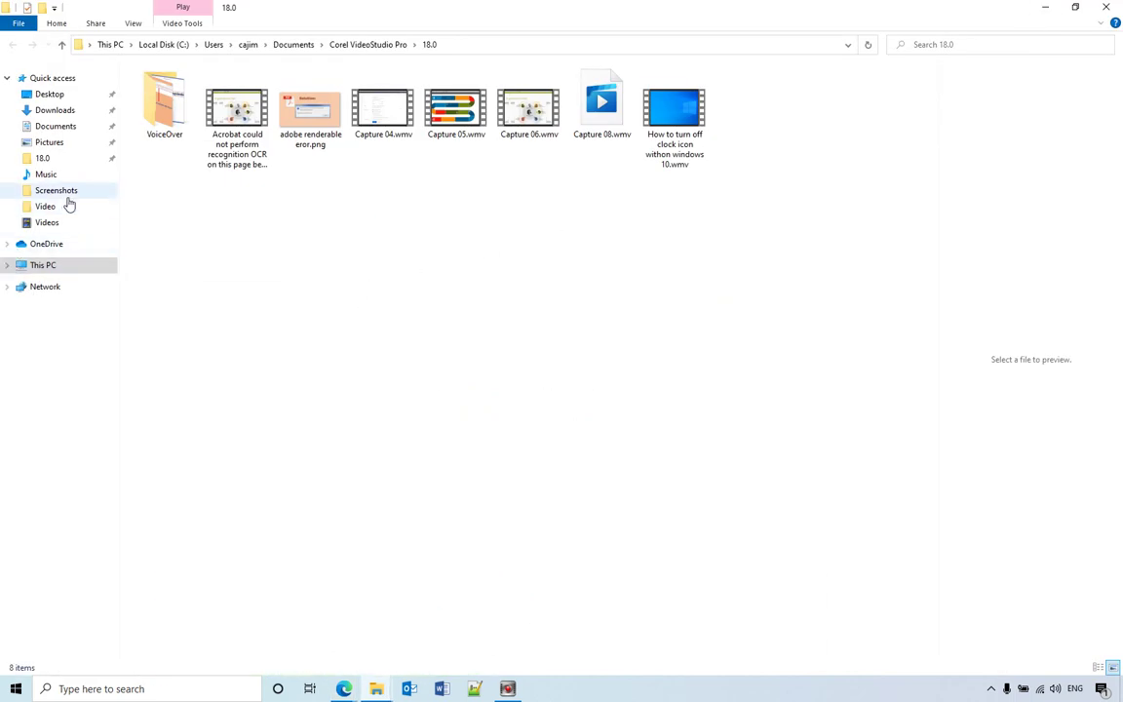
{"action": "left_click", "coordinate": [44, 143]}
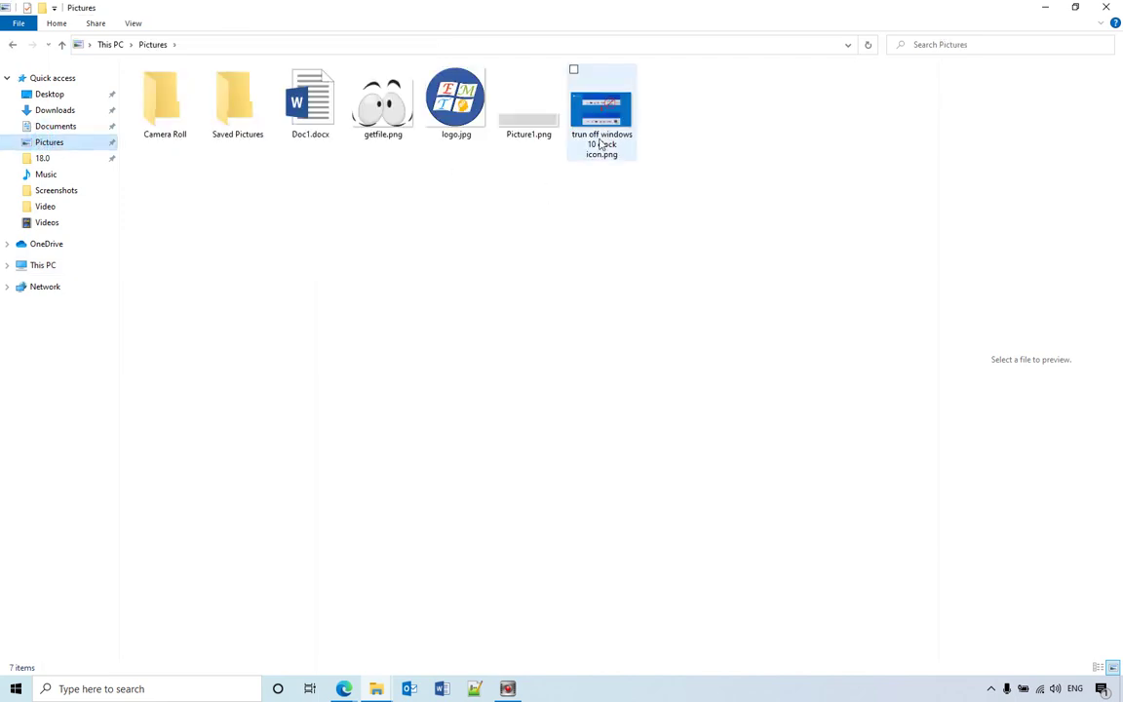
{"action": "left_click_drag", "start_coordinate": [656, 179], "coordinate": [521, 107]}
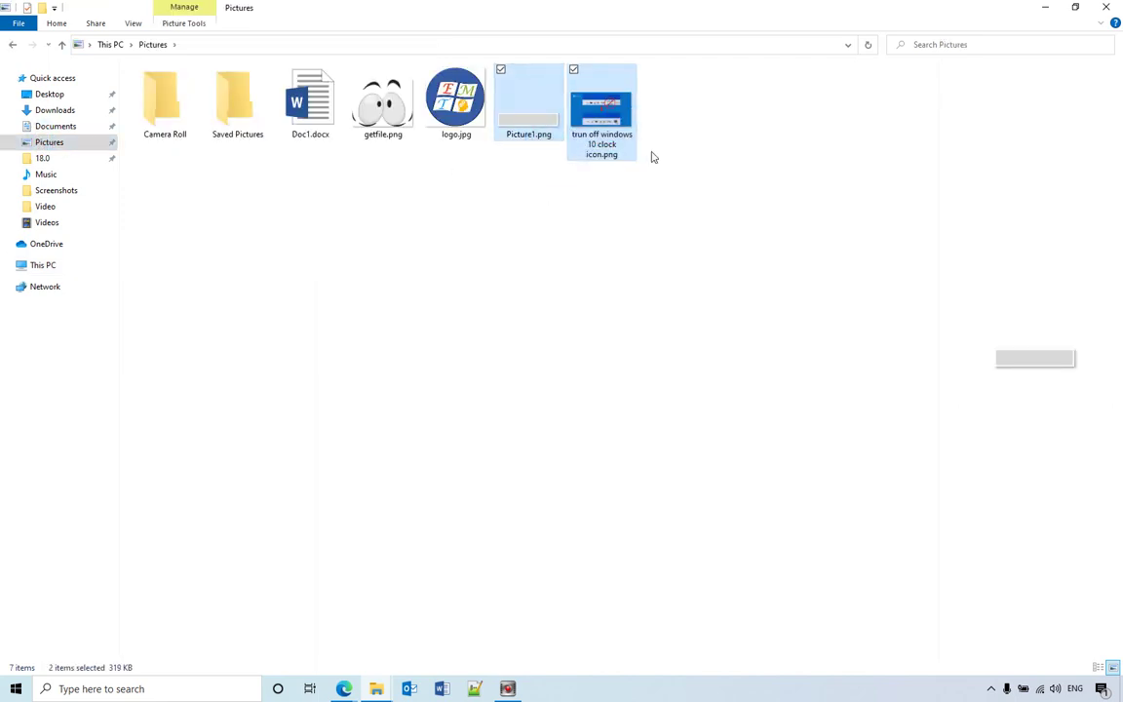
{"action": "right_click", "coordinate": [556, 139]}
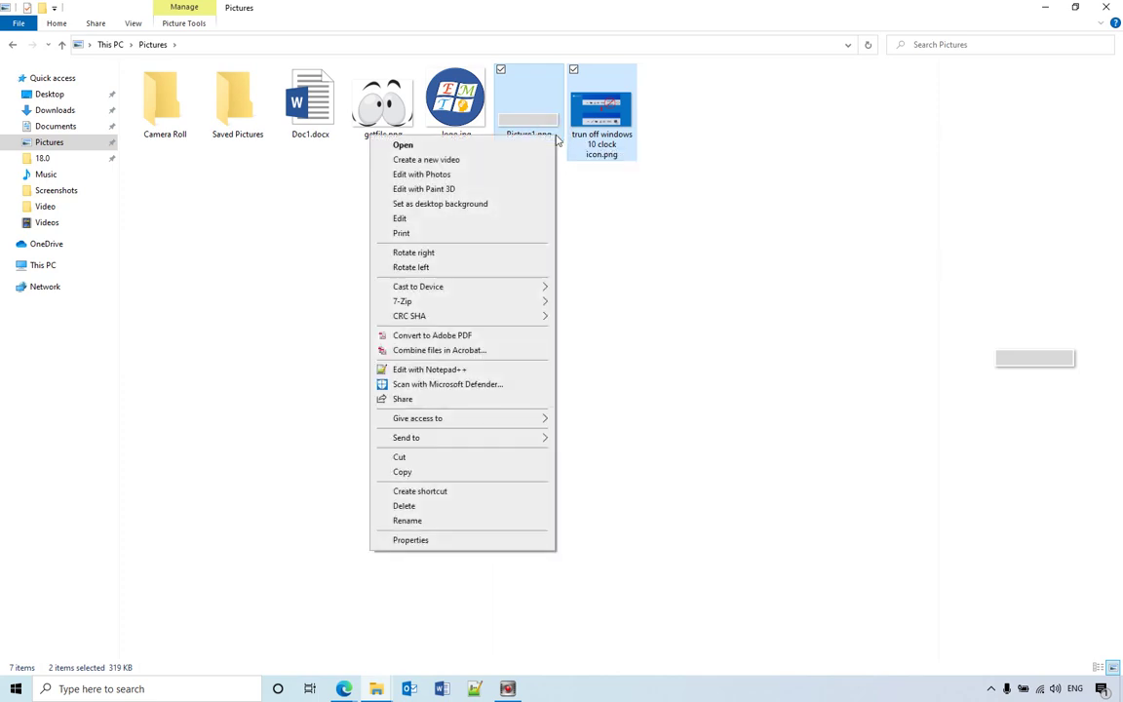
{"action": "mouse_move", "coordinate": [403, 305]}
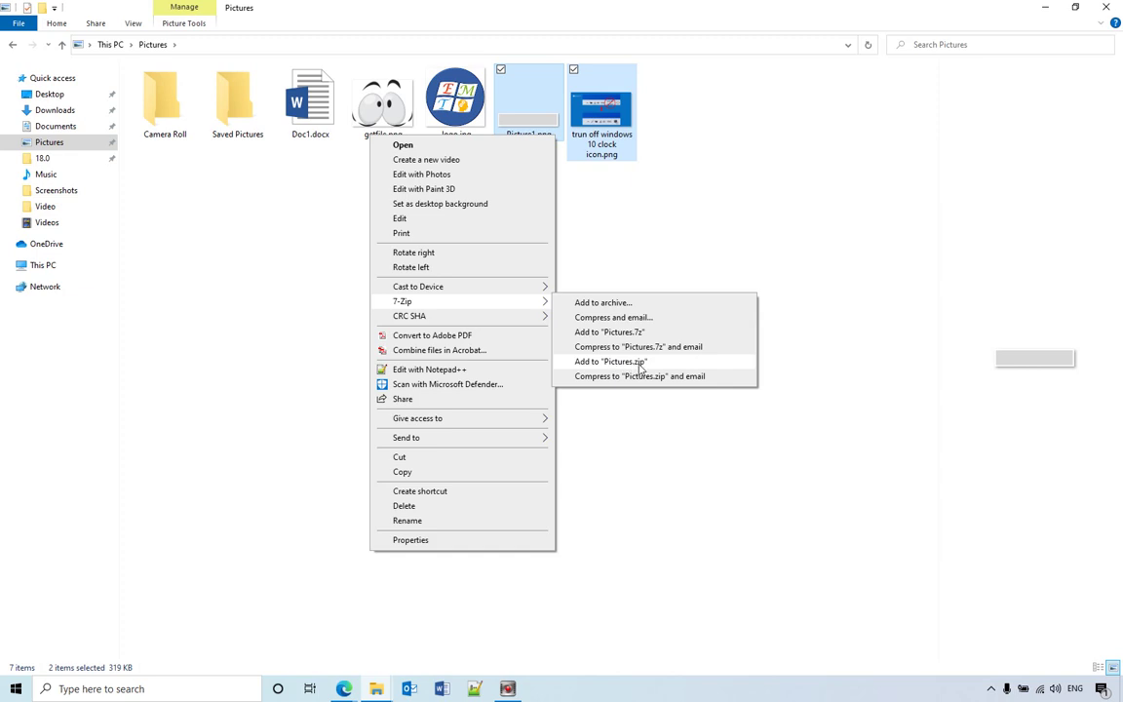
{"action": "left_click", "coordinate": [640, 364]}
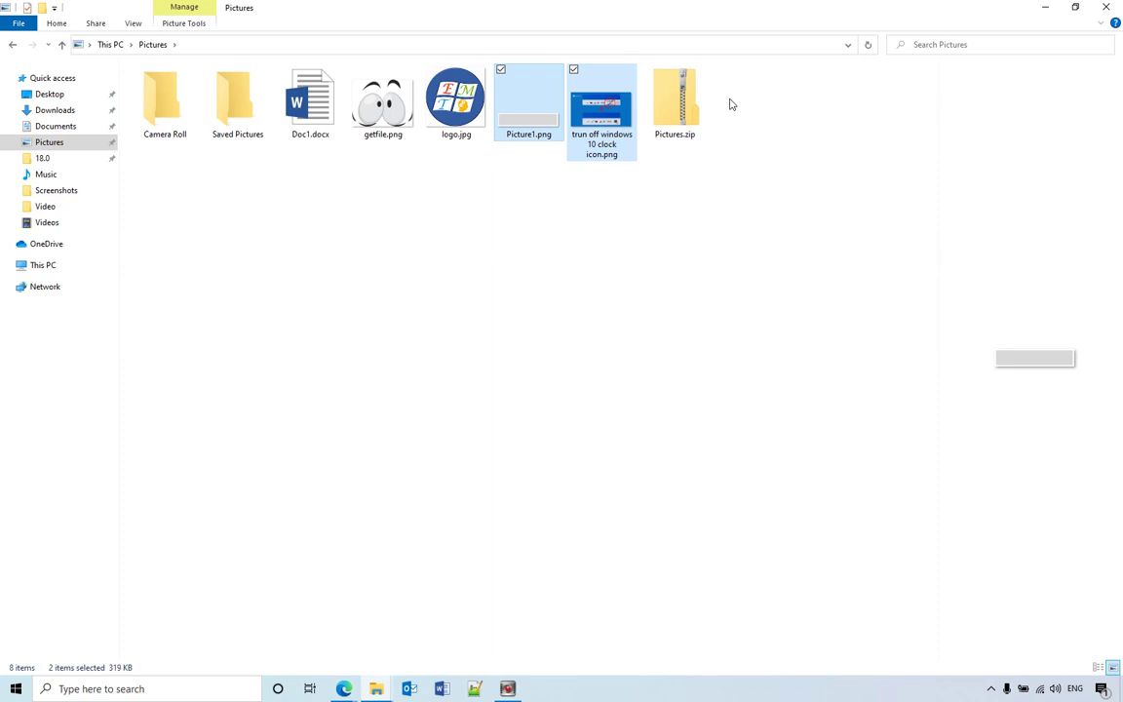
Step: Delete the newly created Pictures.zip archive
{"action": "left_click", "coordinate": [661, 95]}
{"action": "right_click", "coordinate": [672, 115]}
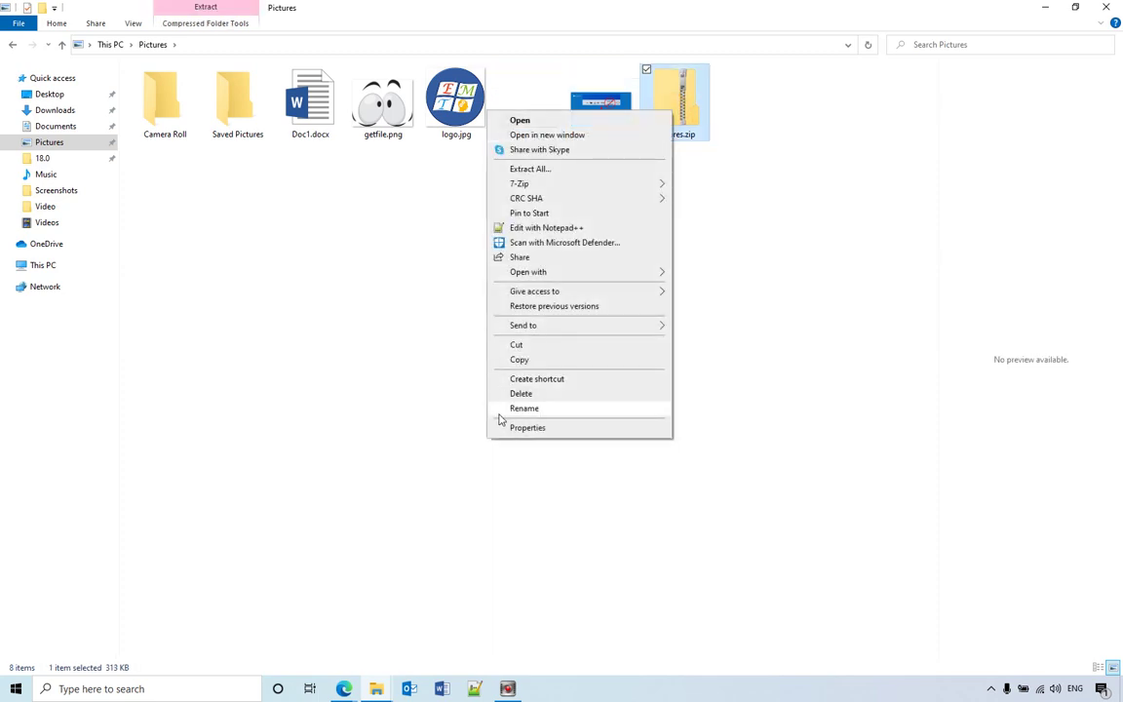
{"action": "left_click", "coordinate": [520, 392]}
Step: Reselect both PNG images and open 7-Zip's Add to archive dialog for them
{"action": "left_click_drag", "start_coordinate": [667, 192], "coordinate": [531, 127]}
{"action": "right_click", "coordinate": [535, 136]}
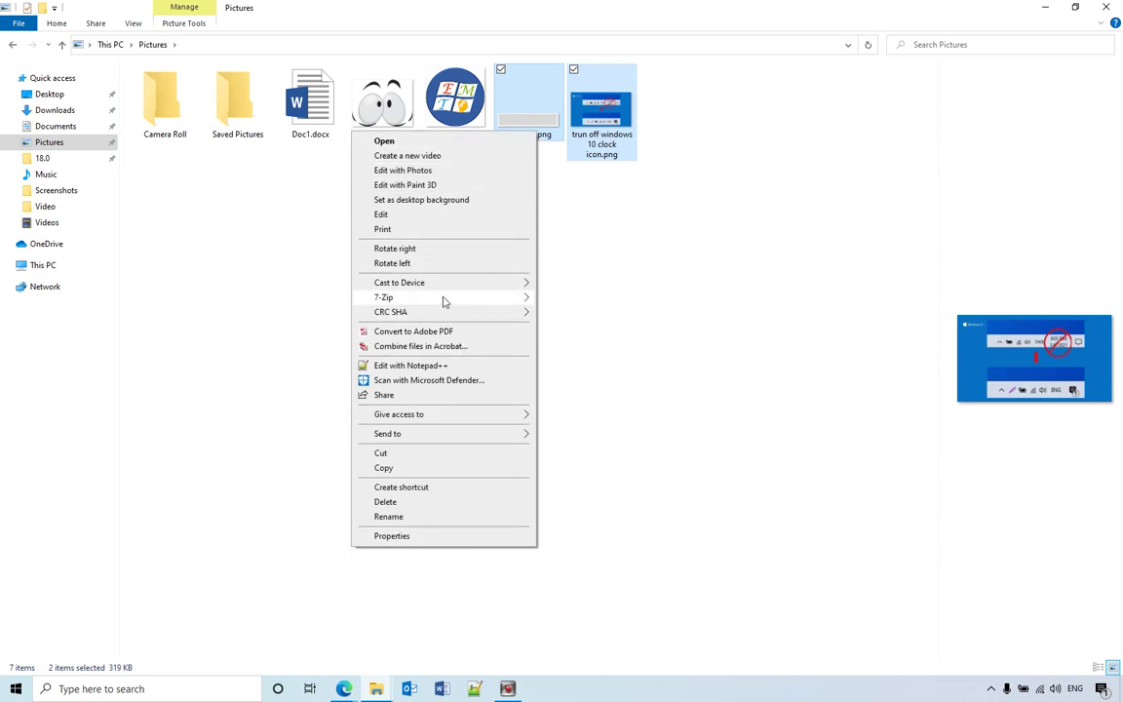
{"action": "mouse_move", "coordinate": [443, 302]}
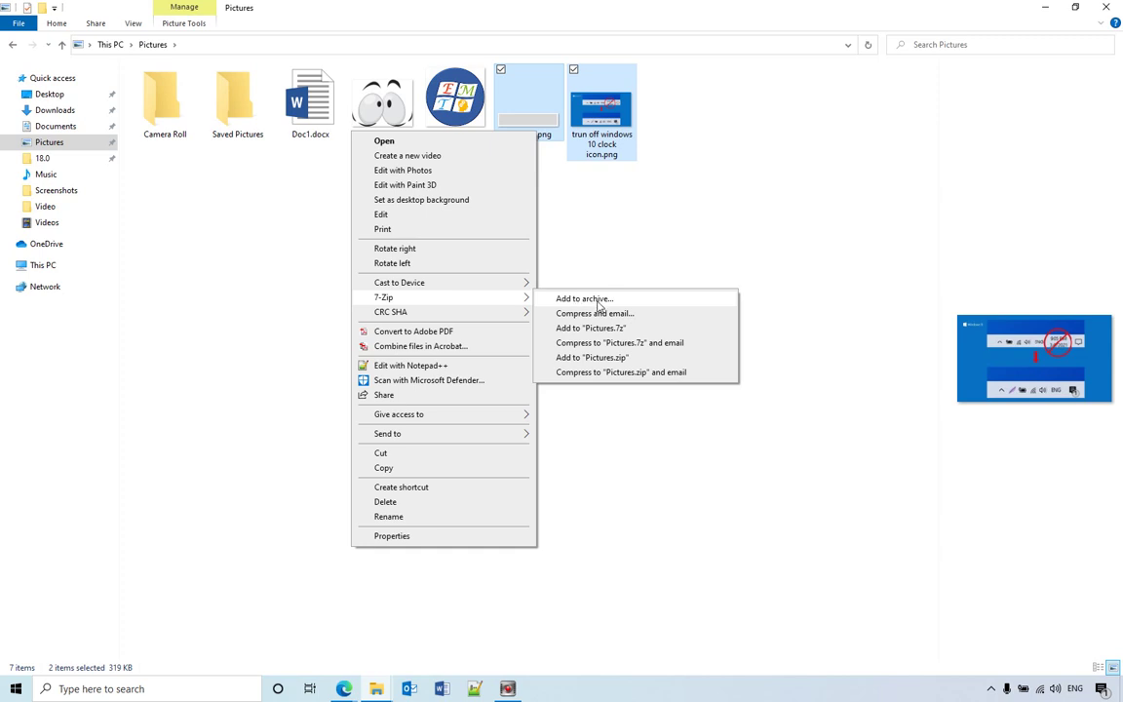
{"action": "left_click", "coordinate": [588, 301]}
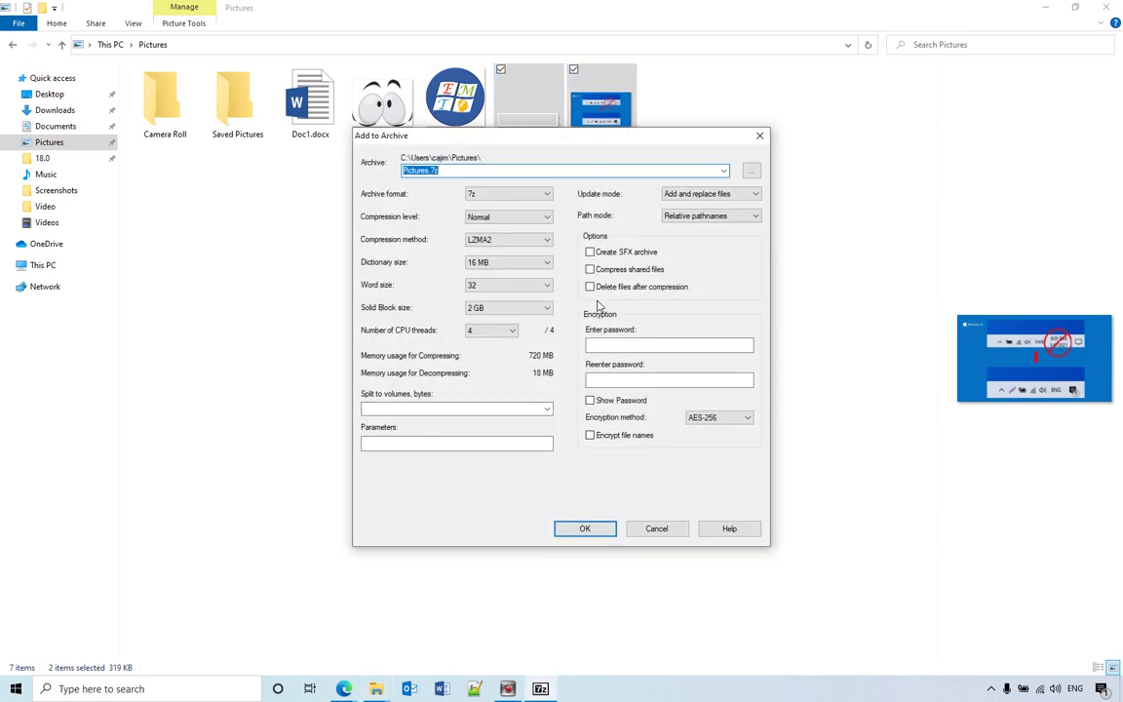
Step: Set format to zip, enter and confirm the password, keep ZipCrypto encryption, and create Pictures.zip
{"action": "left_click", "coordinate": [520, 196]}
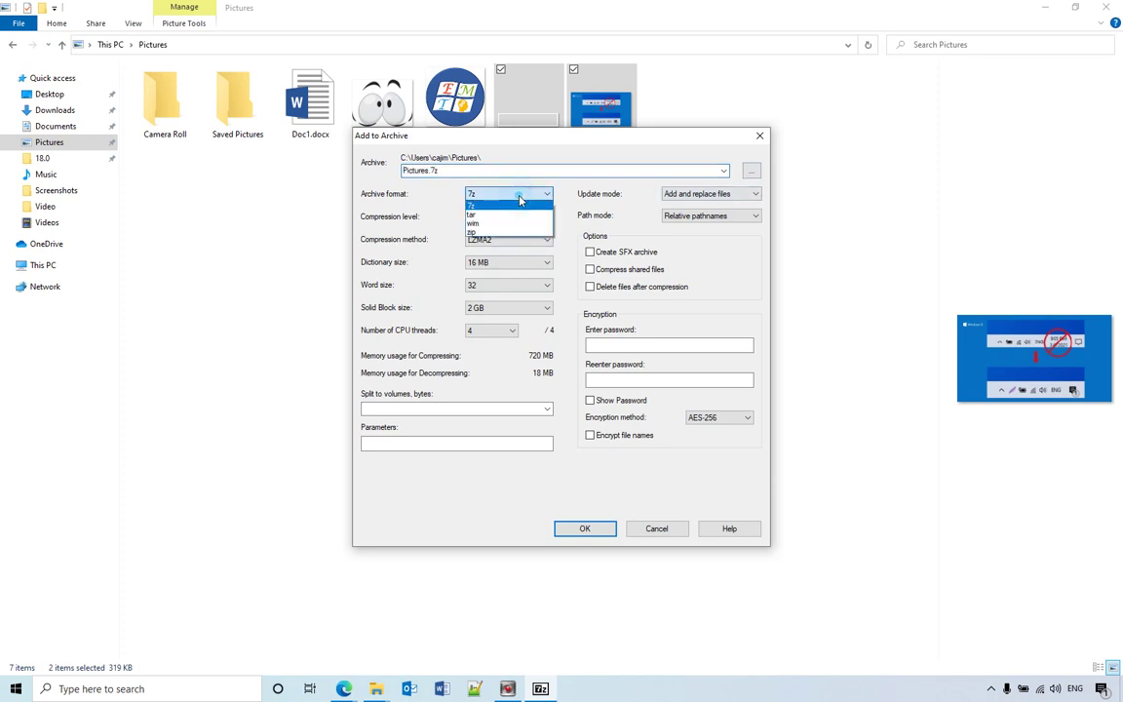
{"action": "left_click", "coordinate": [485, 232]}
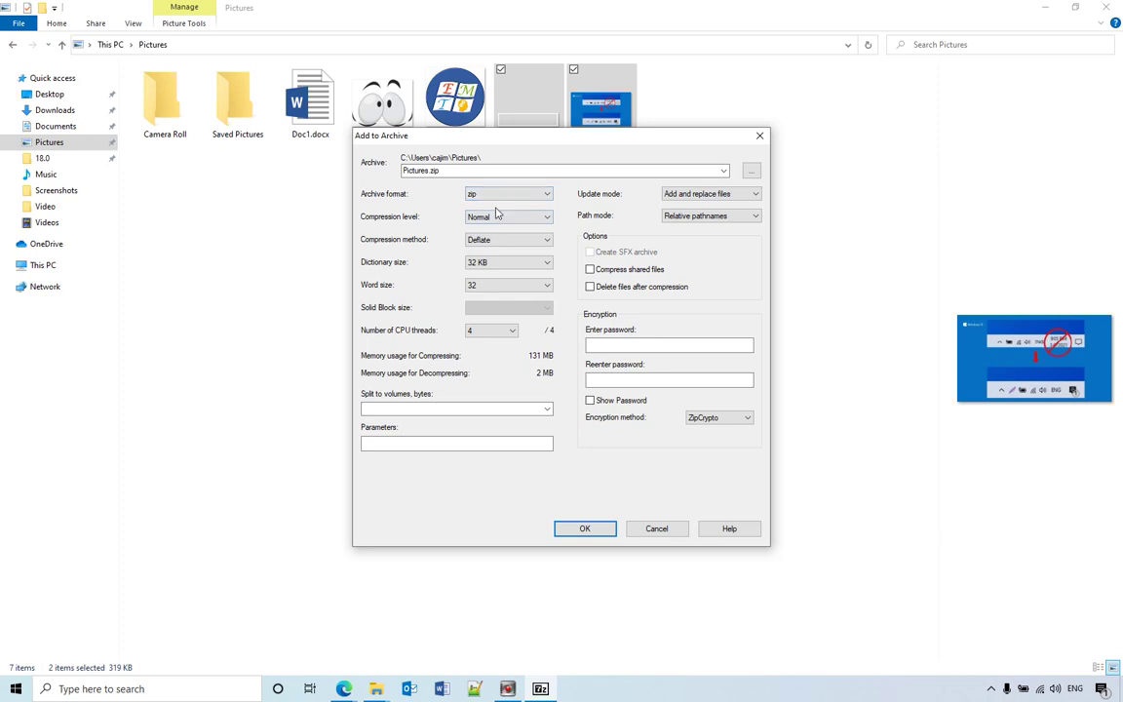
{"action": "left_click", "coordinate": [704, 344]}
{"action": "left_click", "coordinate": [696, 380]}
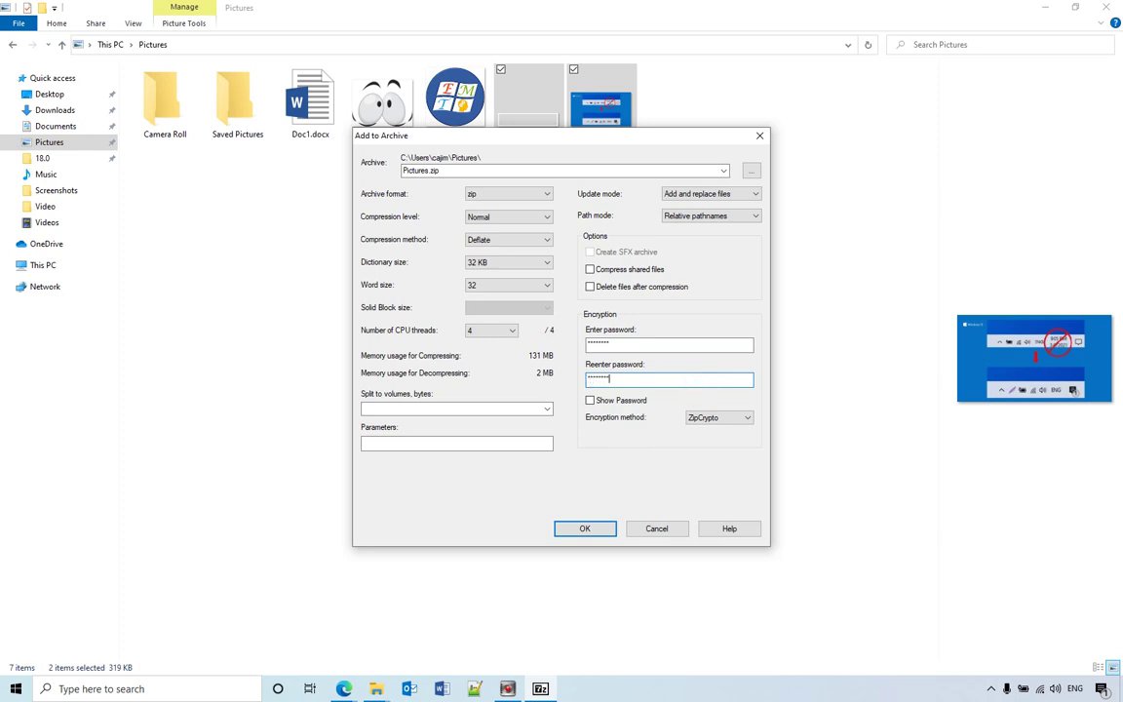
{"action": "left_click", "coordinate": [592, 400]}
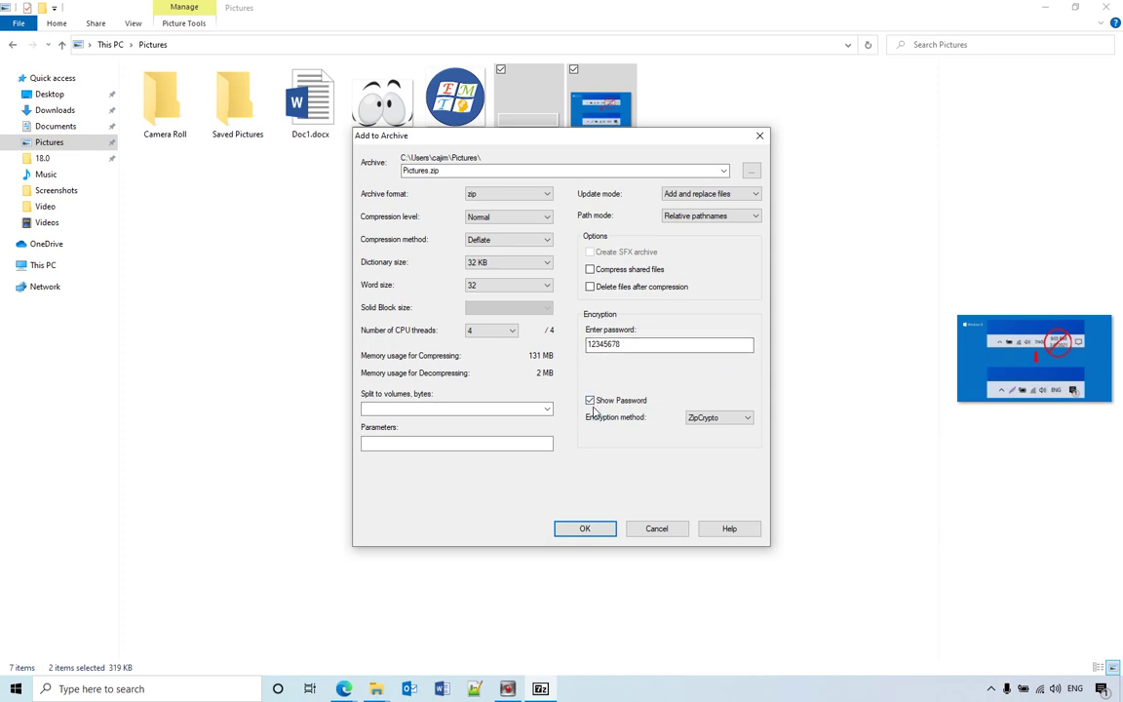
{"action": "left_click", "coordinate": [590, 400]}
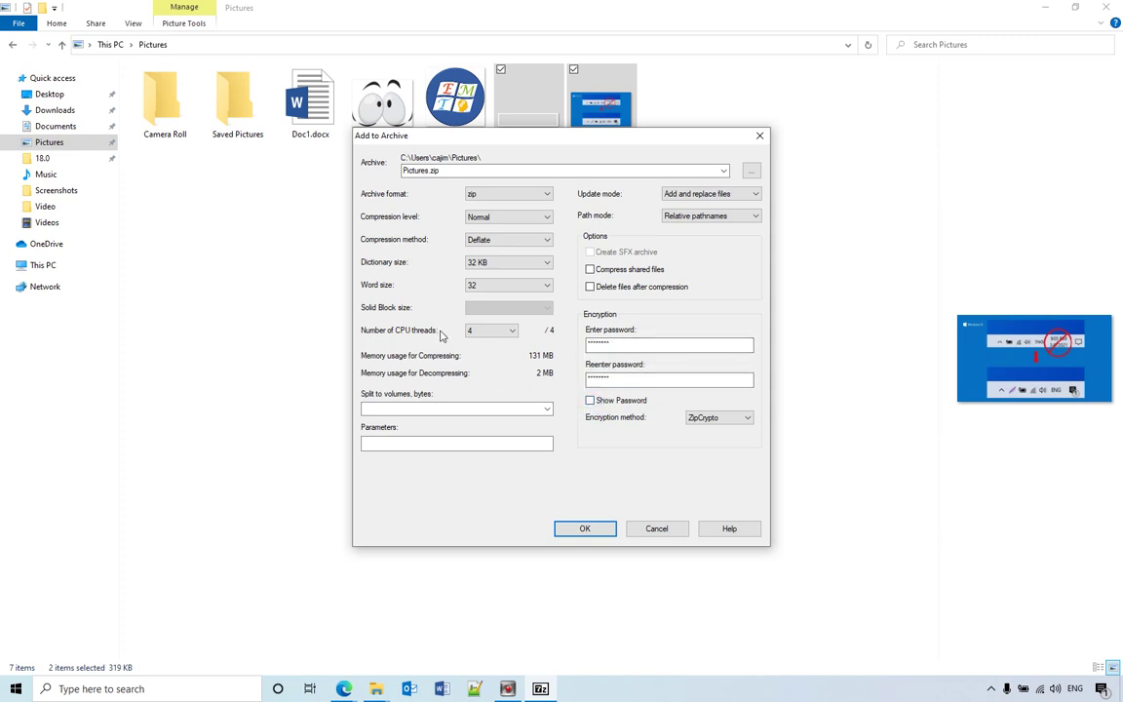
{"action": "left_click", "coordinate": [596, 536]}
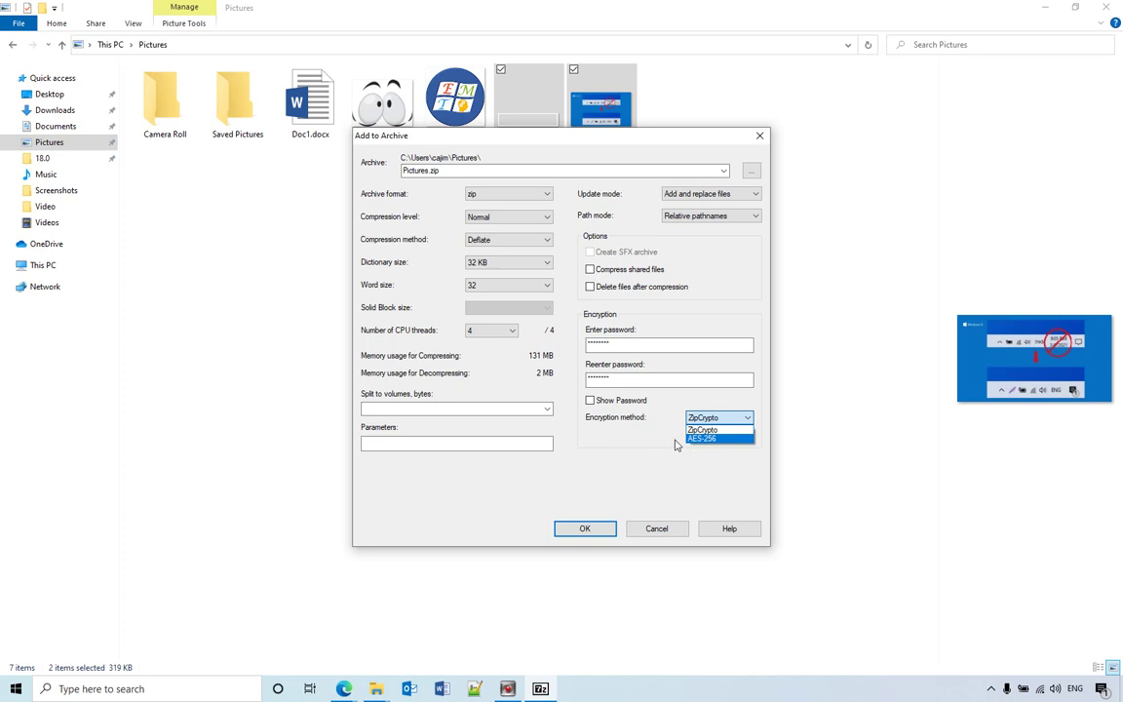
{"action": "left_click", "coordinate": [672, 438]}
{"action": "left_click", "coordinate": [585, 530]}
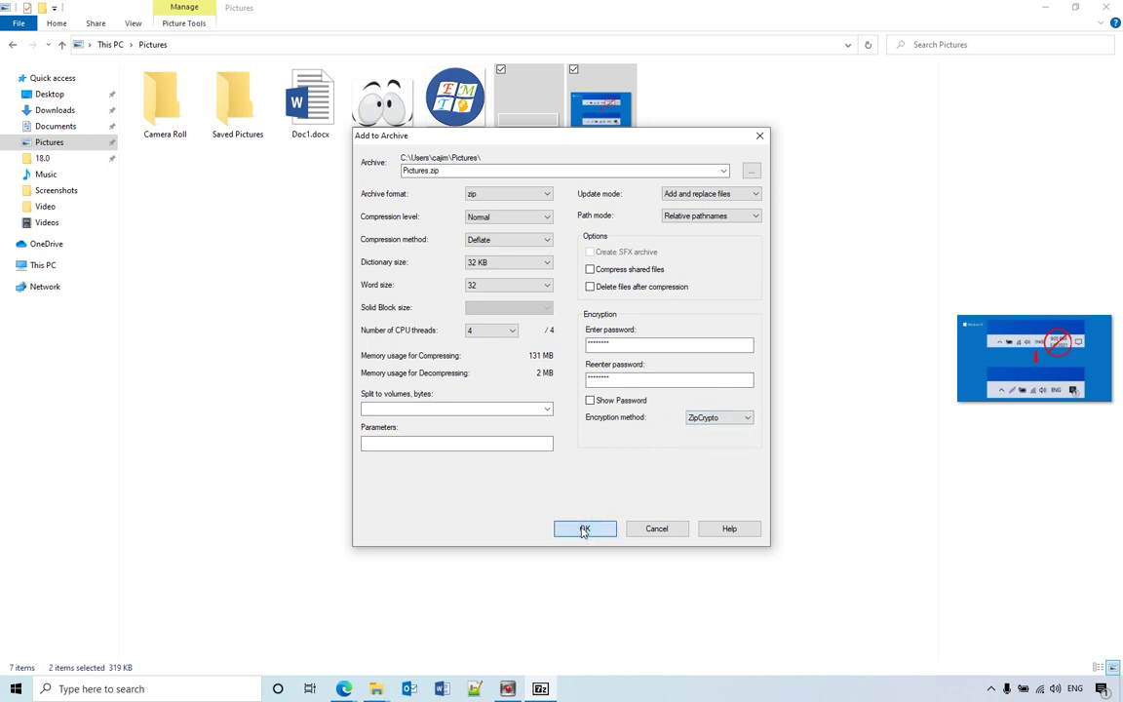
{"action": "left_click", "coordinate": [583, 529]}
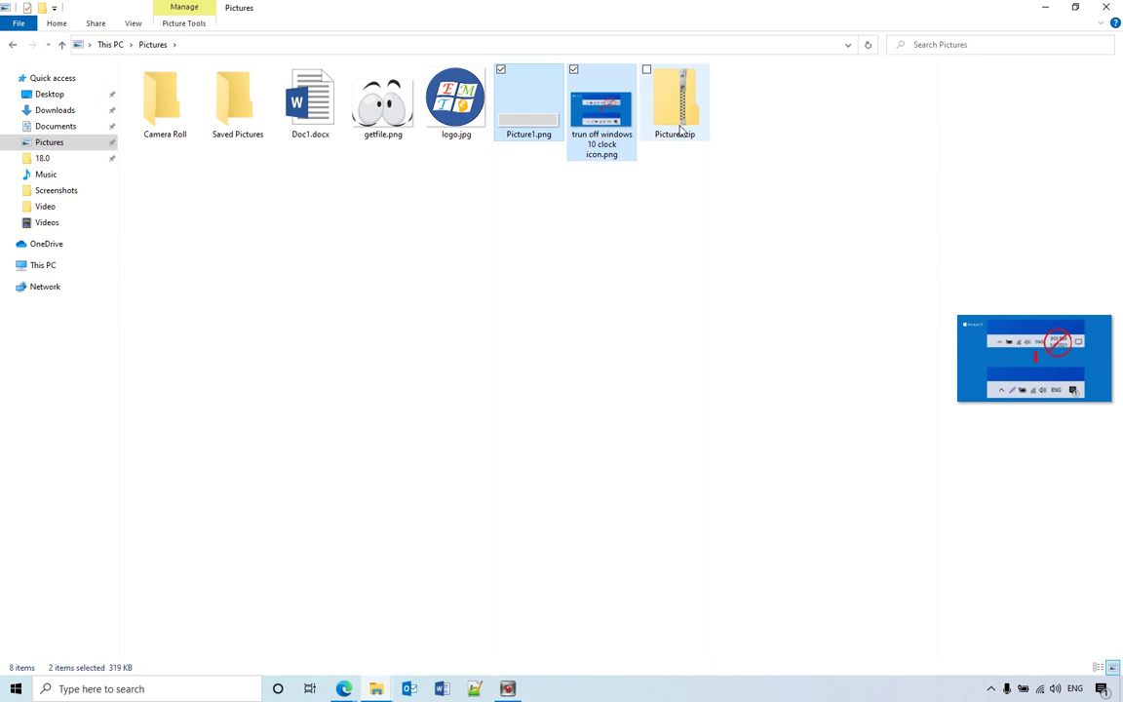
Step: Start extracting all files from Pictures.zip into a Pictures subfolder
{"action": "left_click", "coordinate": [681, 130]}
{"action": "right_click", "coordinate": [681, 130]}
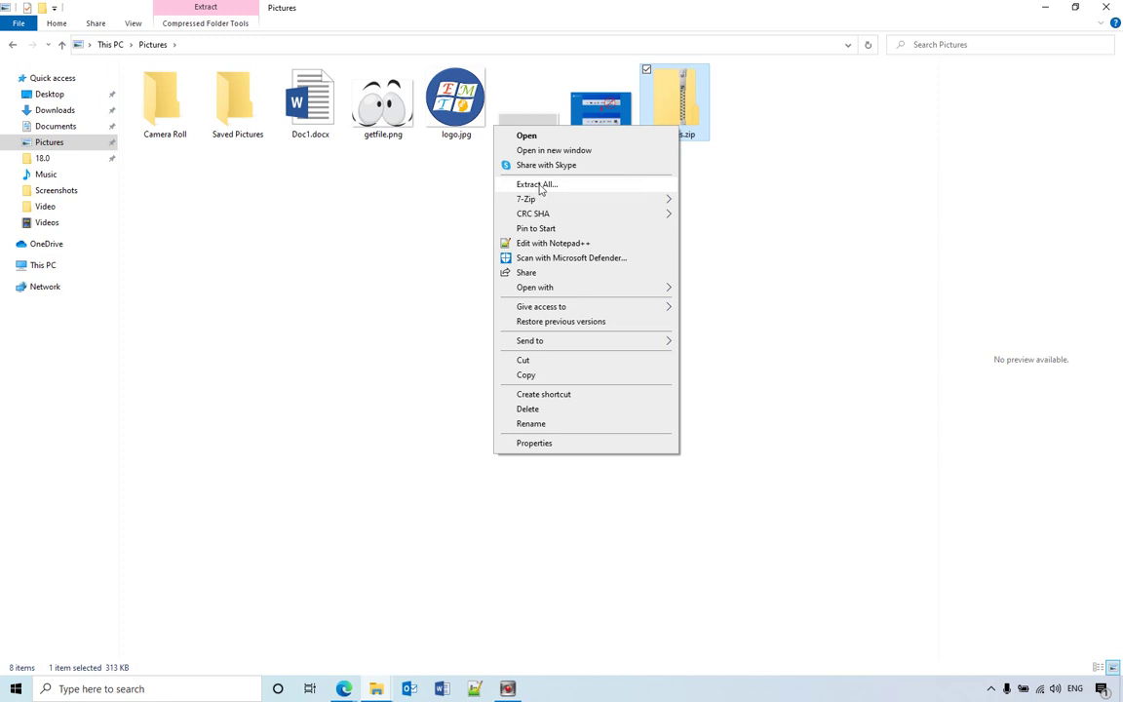
{"action": "left_click", "coordinate": [539, 185]}
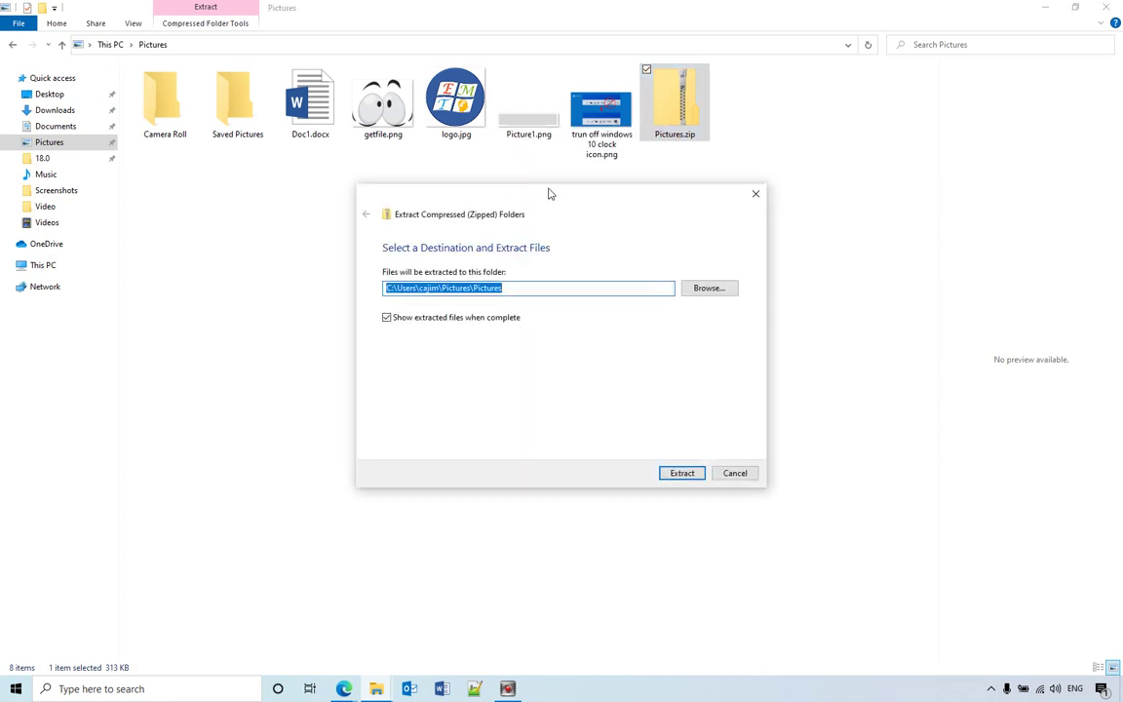
{"action": "left_click", "coordinate": [681, 473]}
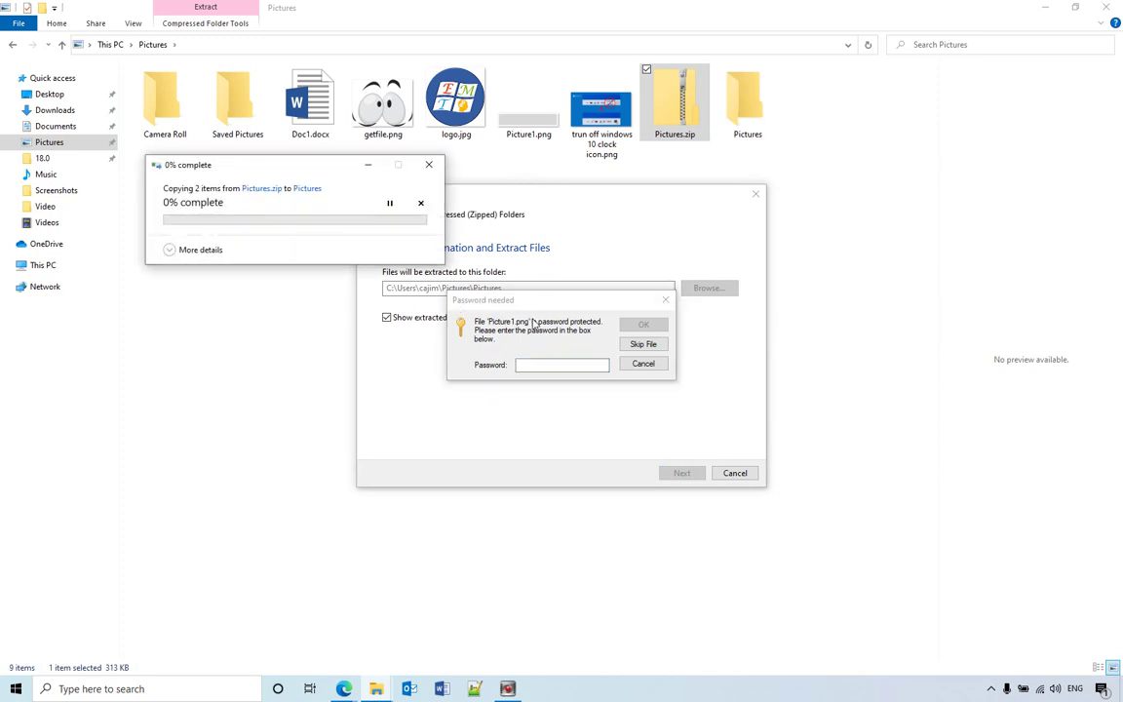
Step: Enter the archive password to complete extraction, then close the extracted-folder window
{"action": "left_click", "coordinate": [533, 364]}
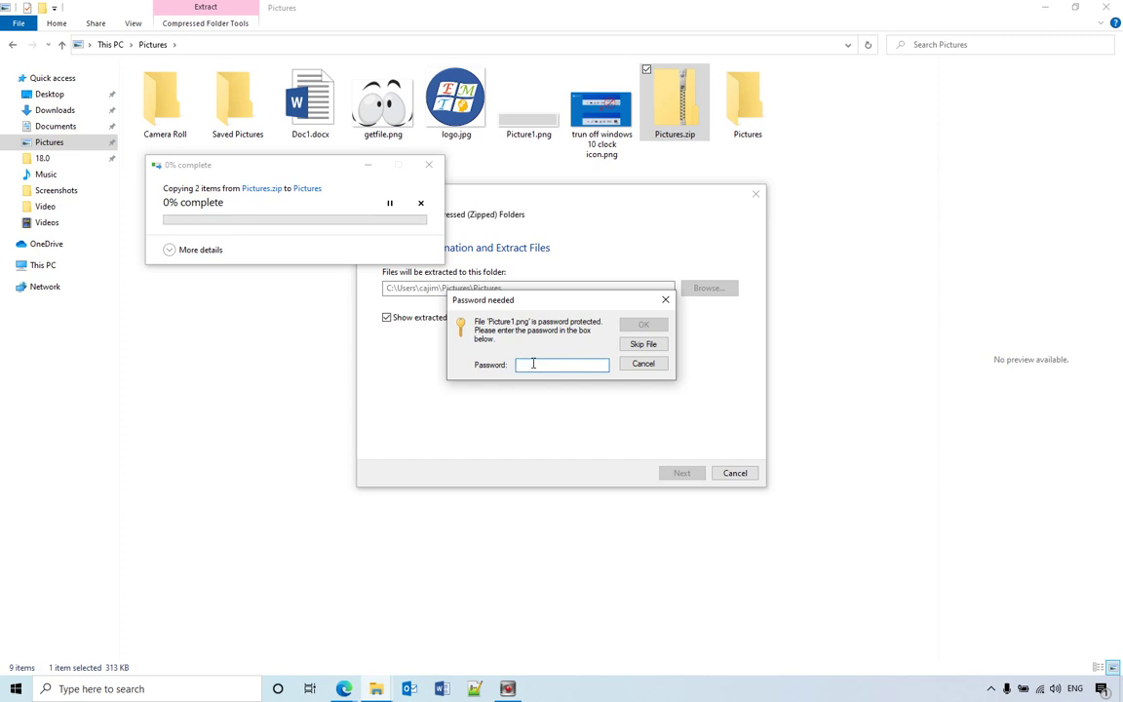
{"action": "type", "text": "12"}
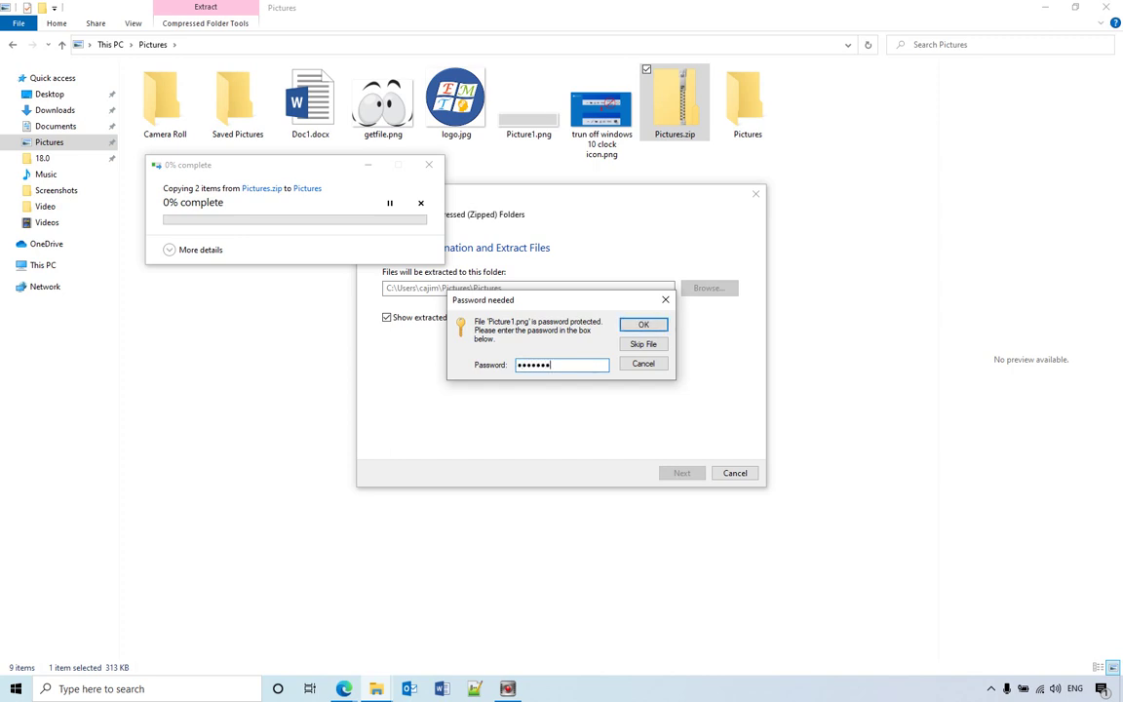
{"action": "left_click", "coordinate": [644, 324]}
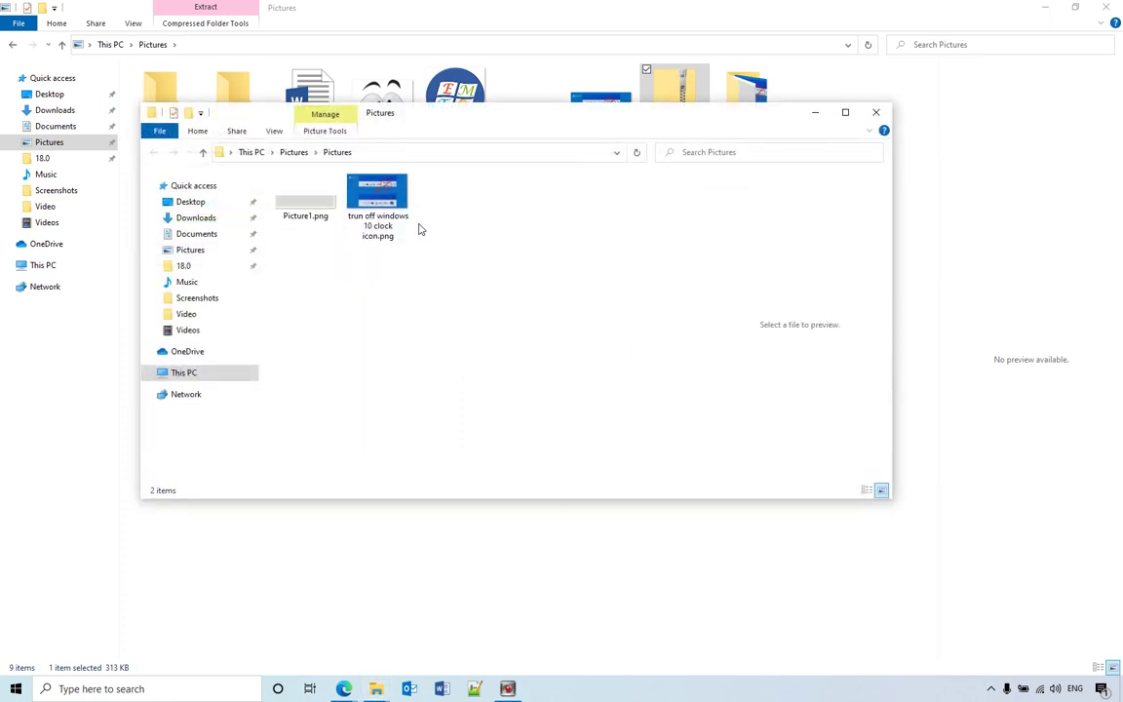
{"action": "left_click", "coordinate": [876, 113]}
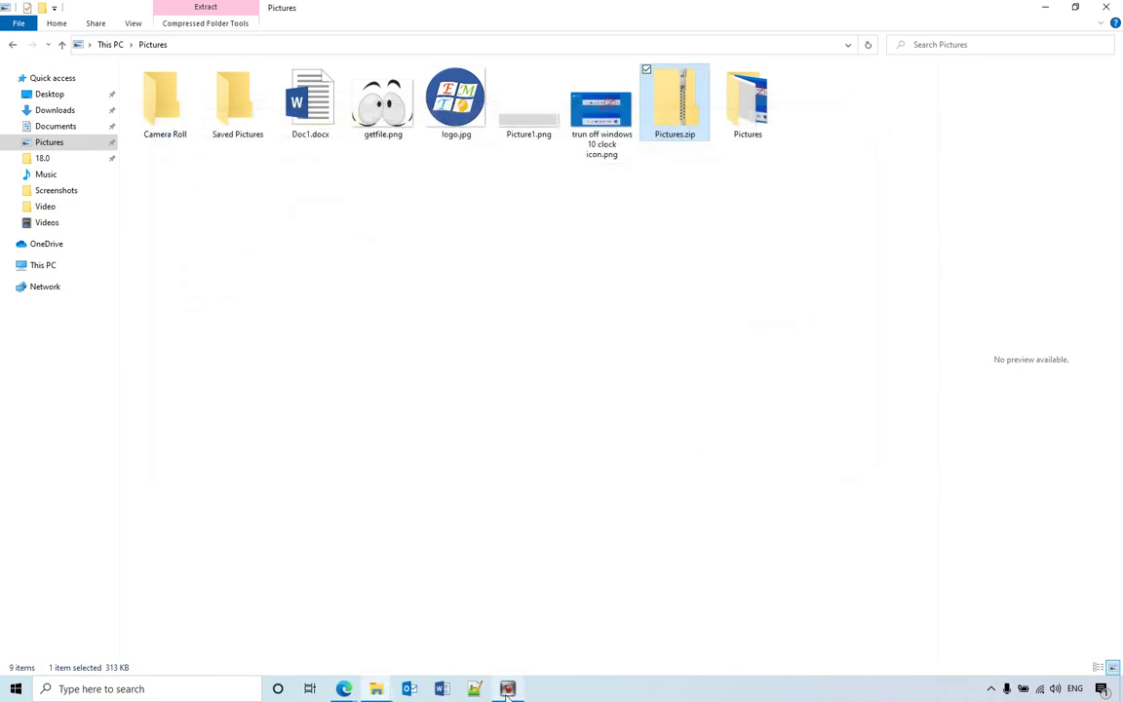